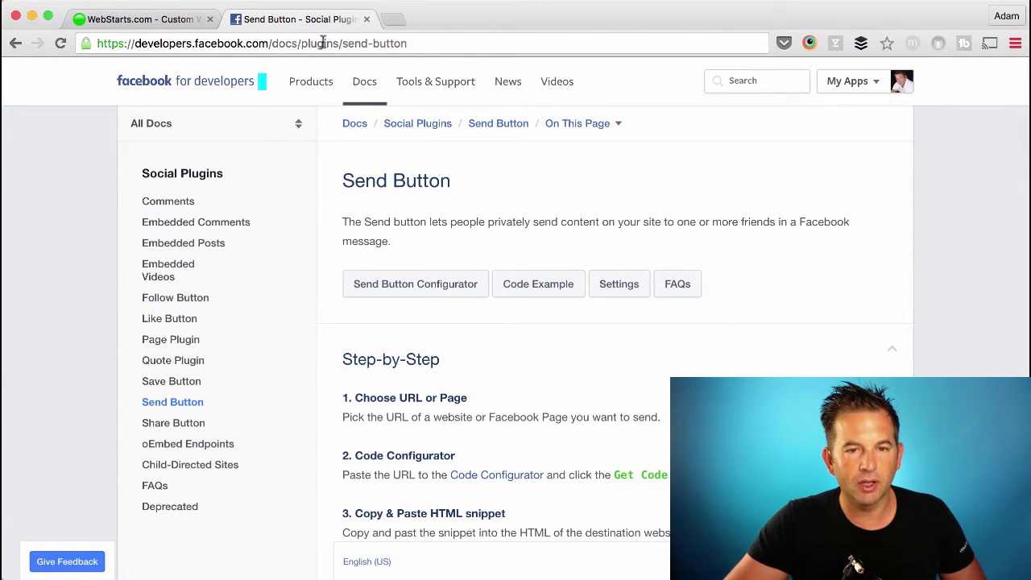
Open the Send Button documentation page from the Social Plugins sidebar
left_click(189, 406)
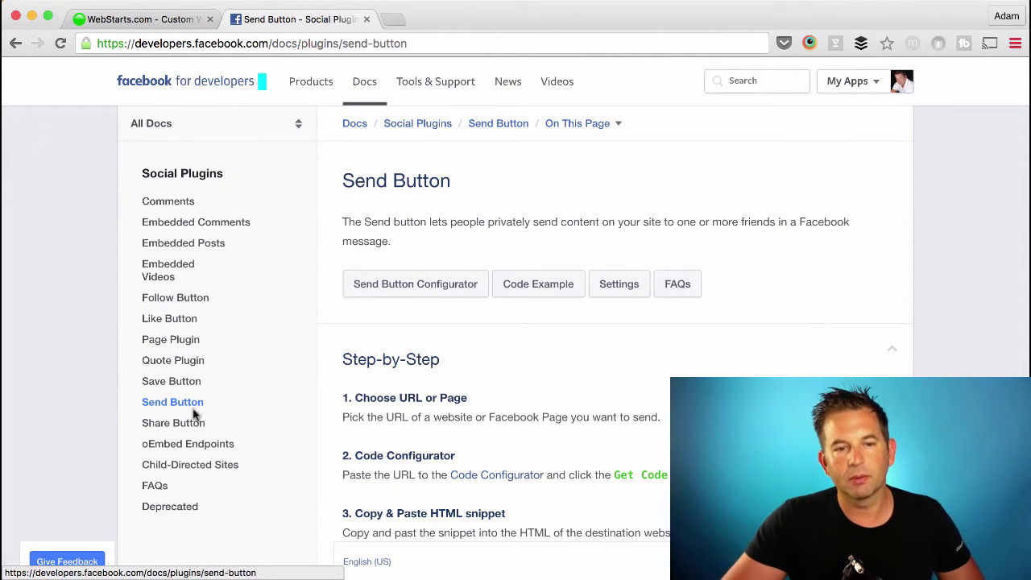
left_click(194, 404)
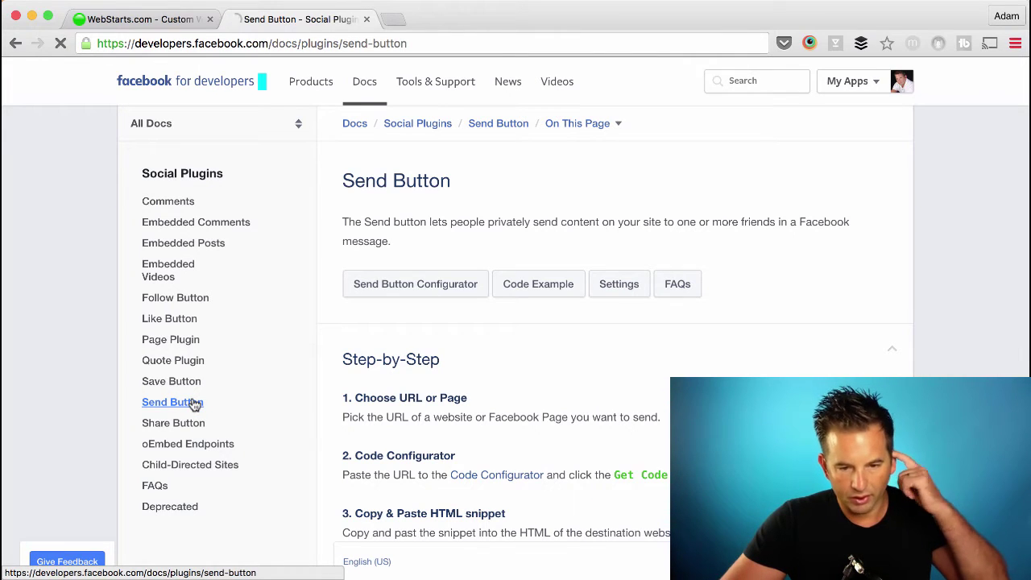
scroll(319, 405, "down", 5)
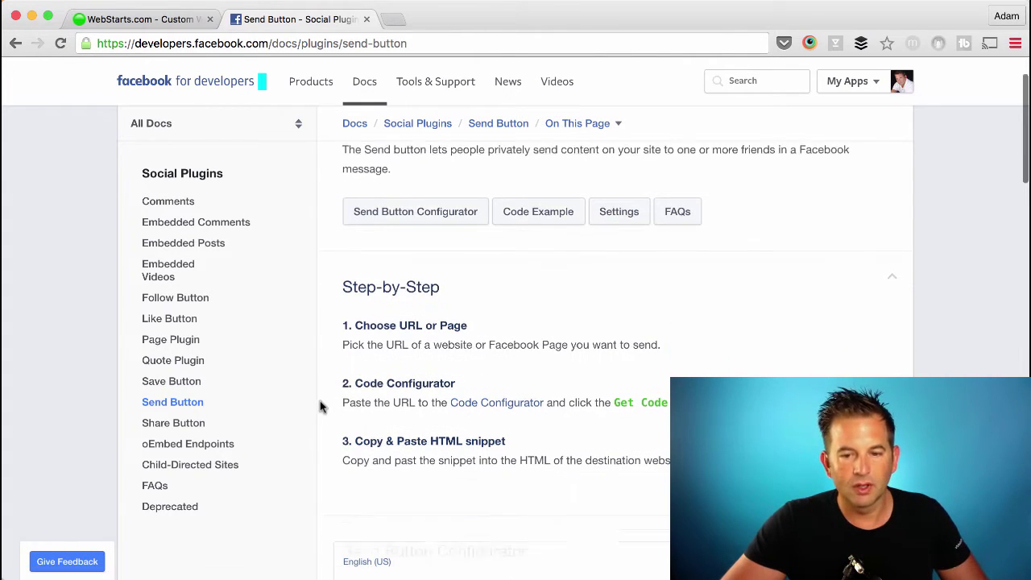
scroll(319, 405, "down", 3)
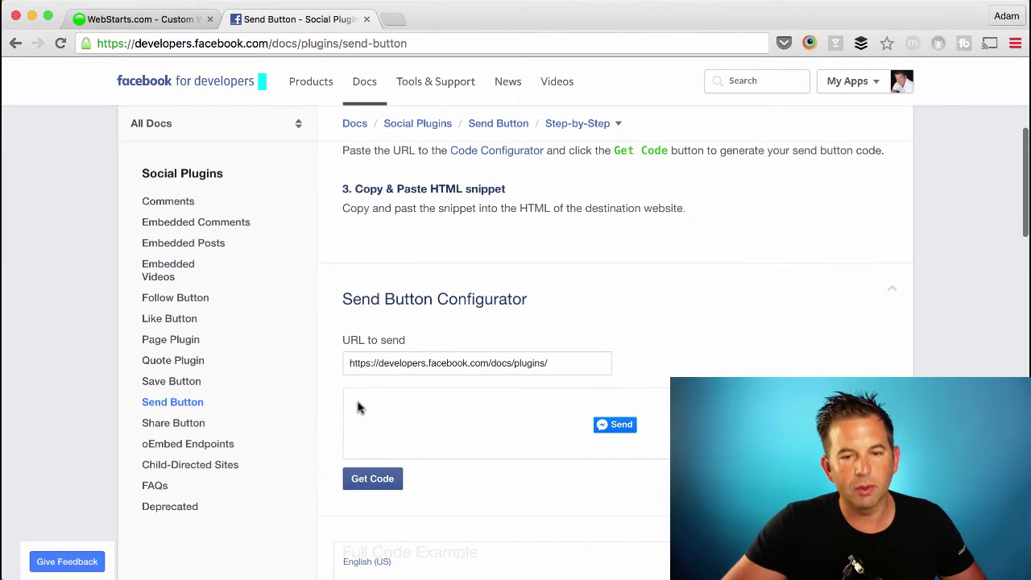
triple_click(499, 278)
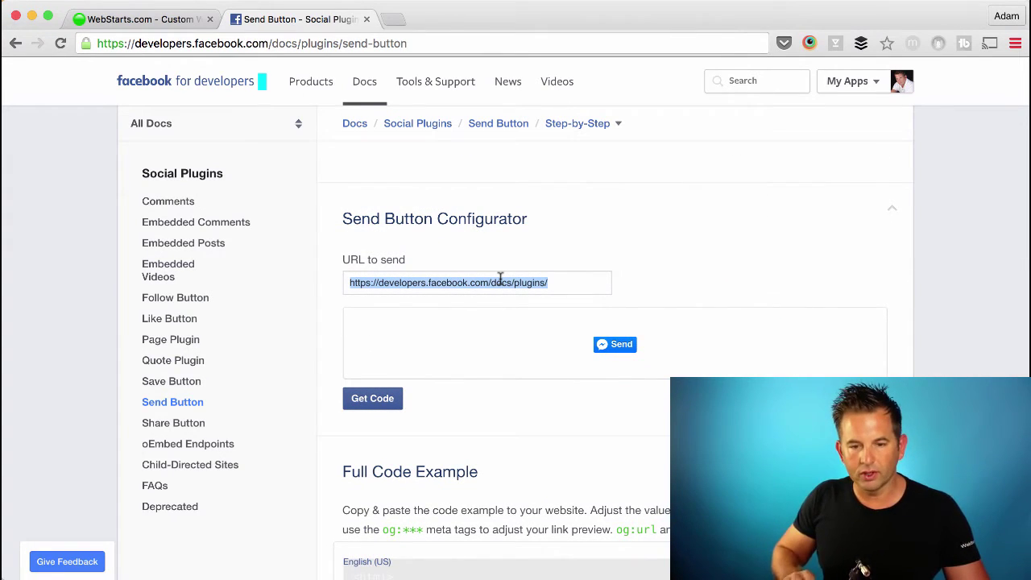
type("http://freed")
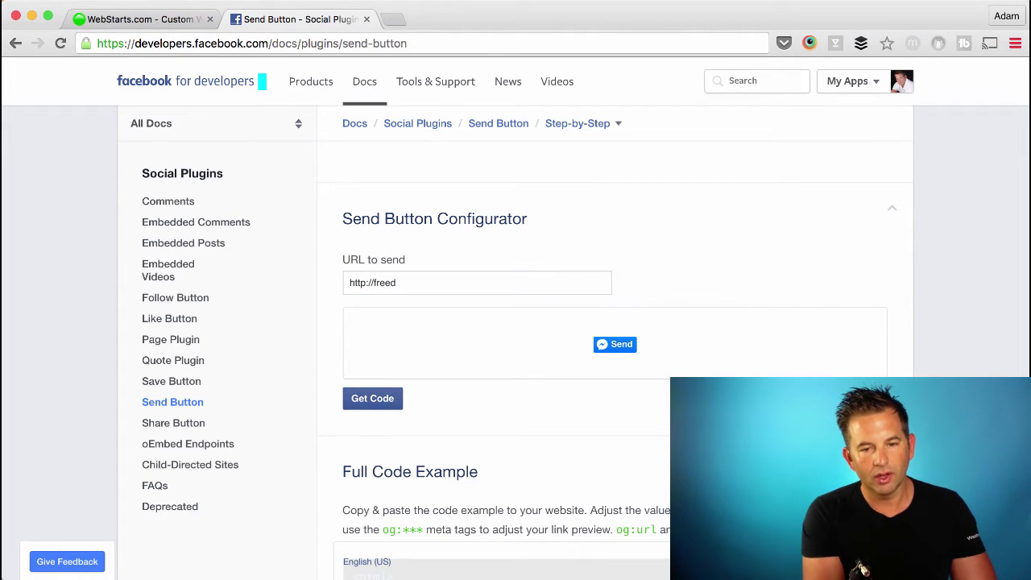
type("om")
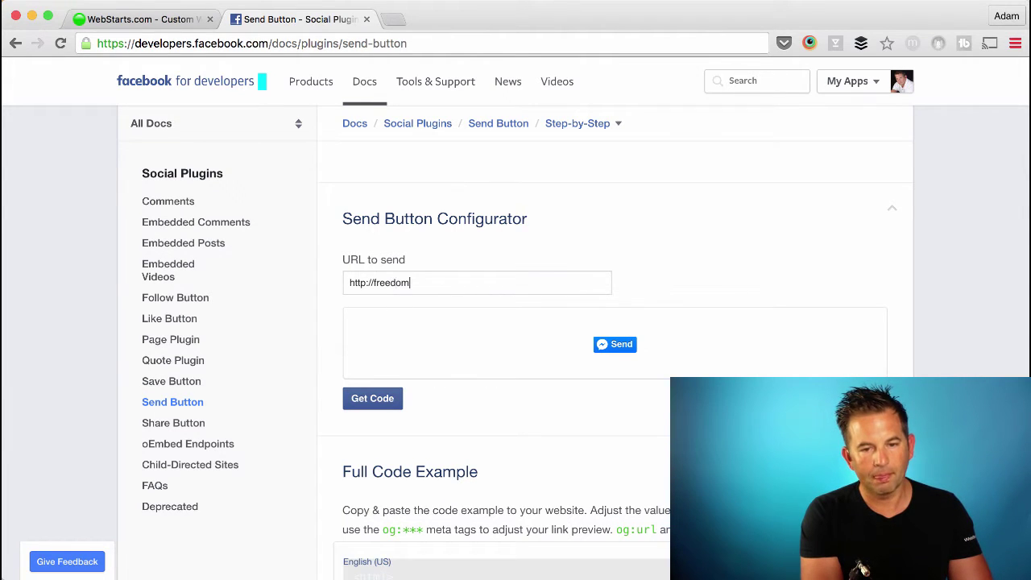
type("honduras.com")
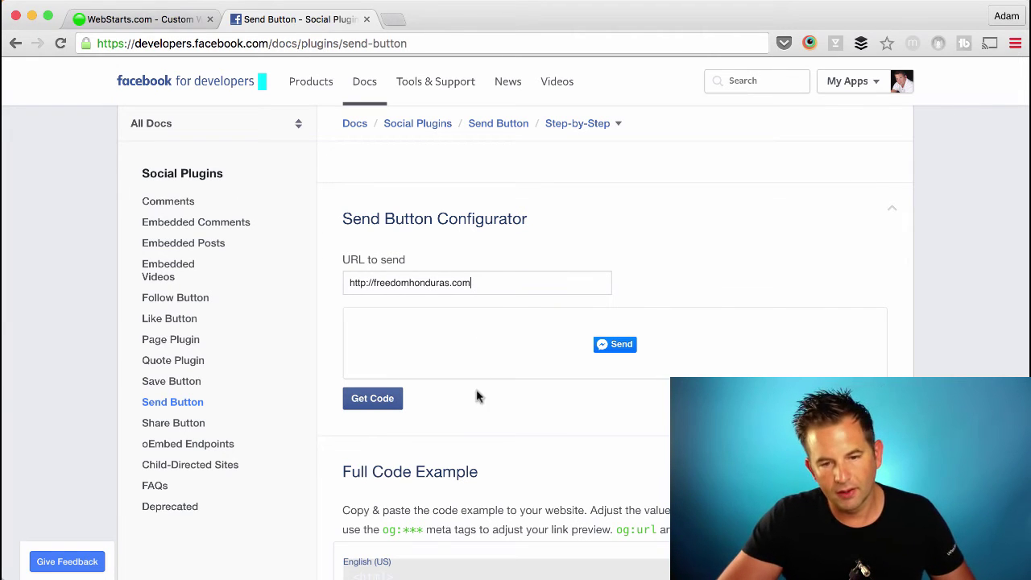
left_click(385, 399)
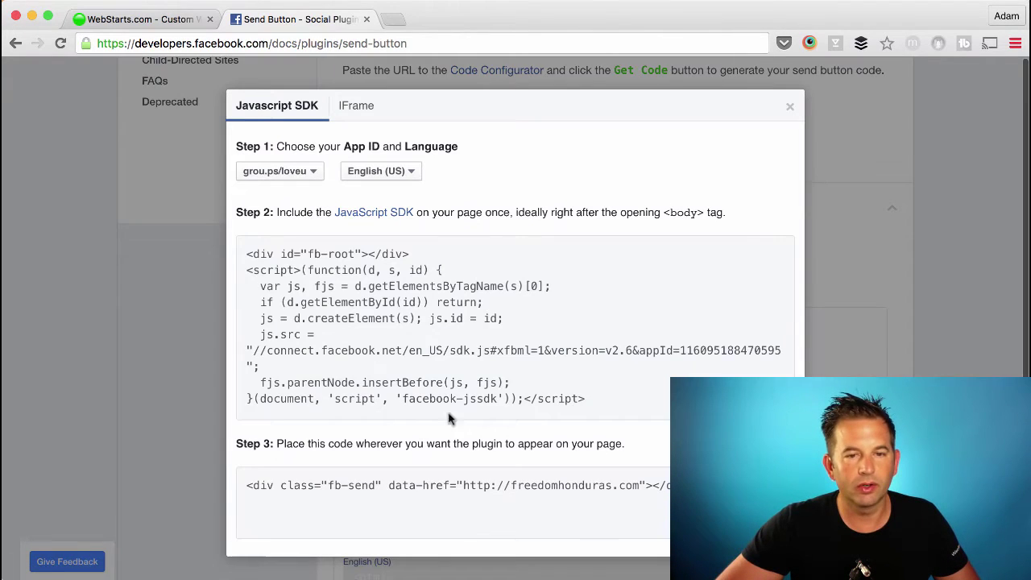
Regenerate the Send Button code and return to the JavaScript SDK tab
left_click(789, 106)
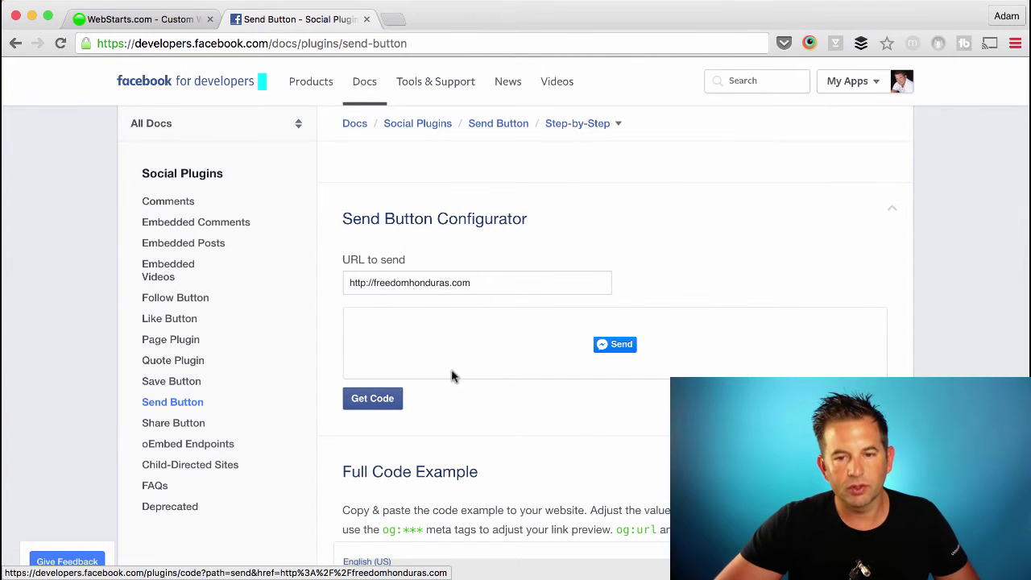
left_click(398, 400)
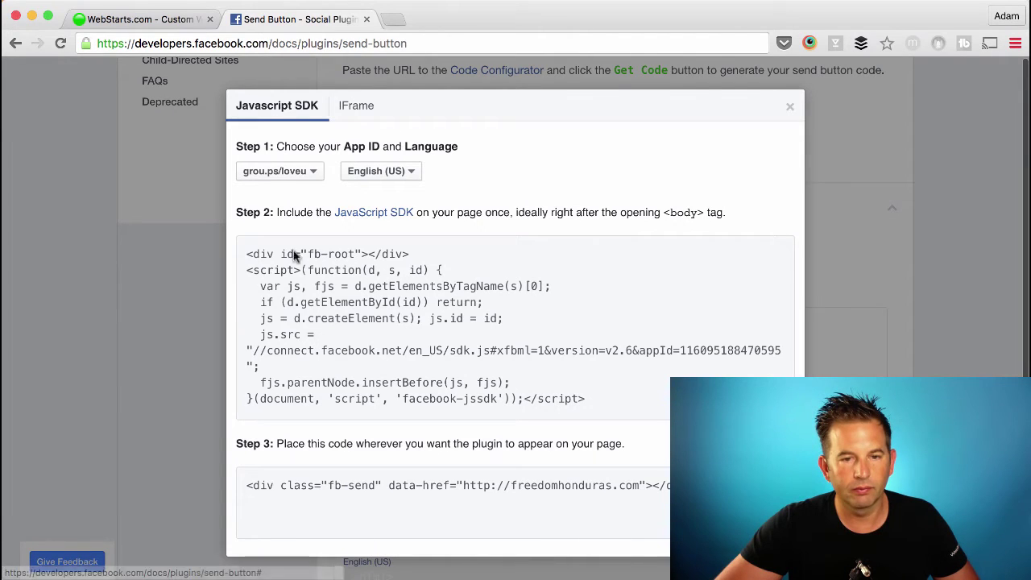
left_click(357, 105)
left_click(284, 103)
Copy the Step 2 JavaScript SDK script and return to the WebStarts editor
left_click_drag(244, 256, 556, 407)
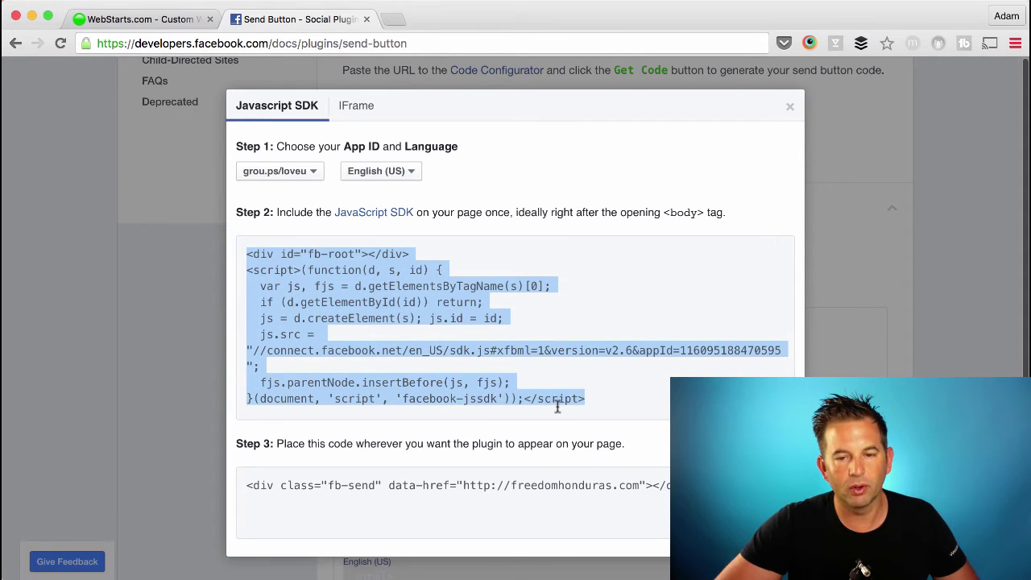
right_click(375, 291)
left_click(390, 323)
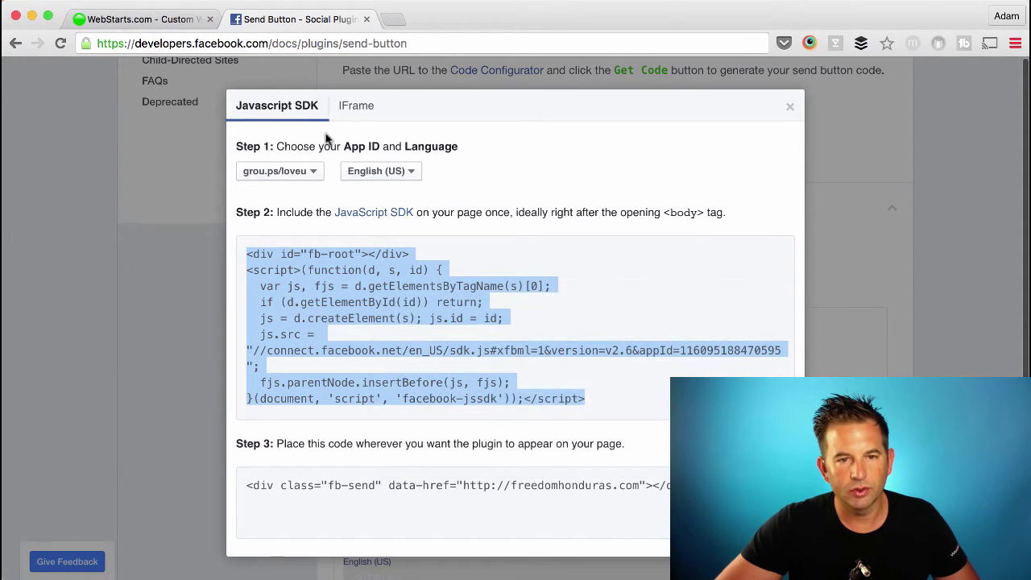
left_click(173, 24)
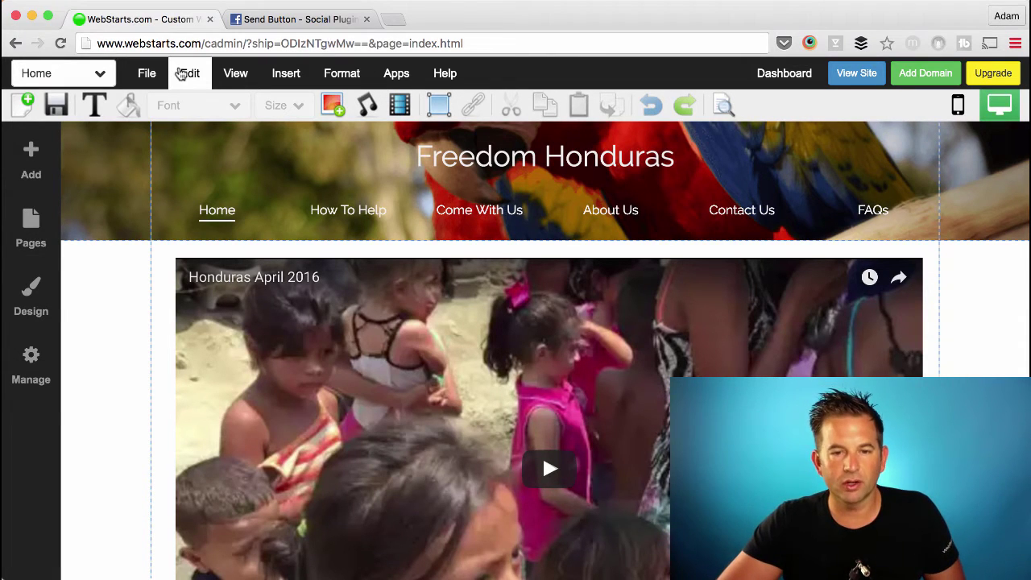
Paste the Facebook SDK script into a new Insert > HTML Code box on the home page
left_click(278, 74)
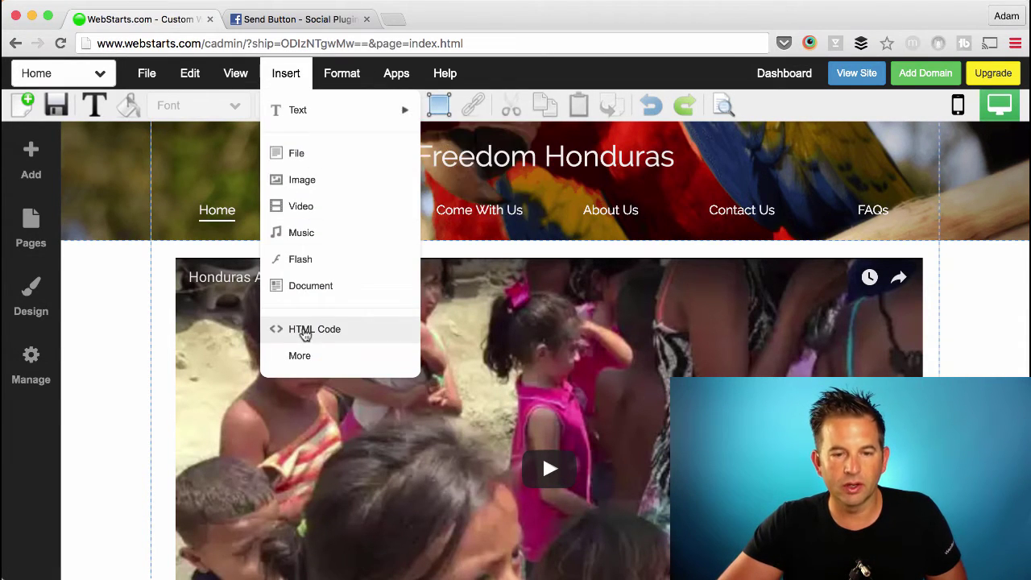
left_click(310, 329)
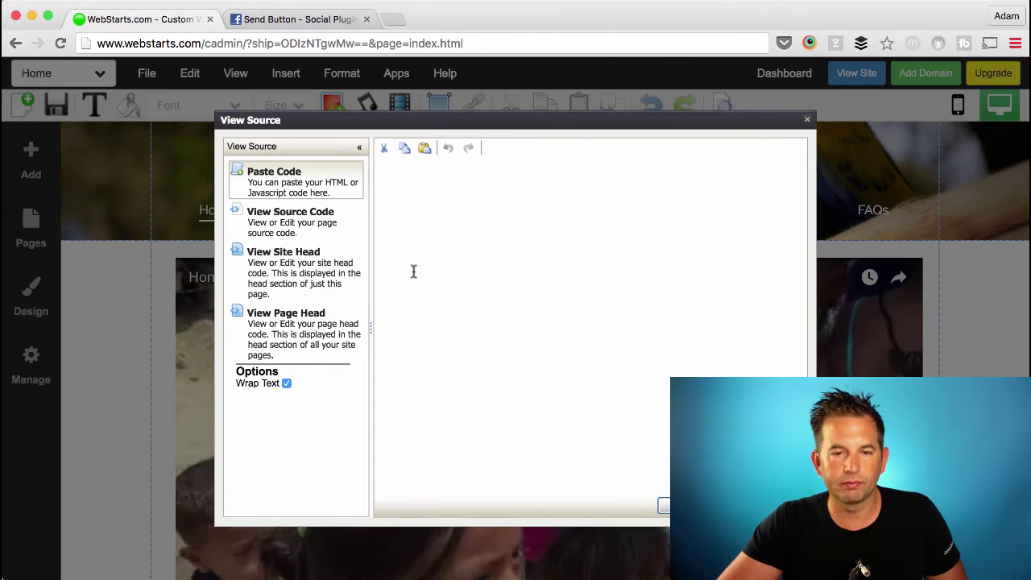
right_click(414, 274)
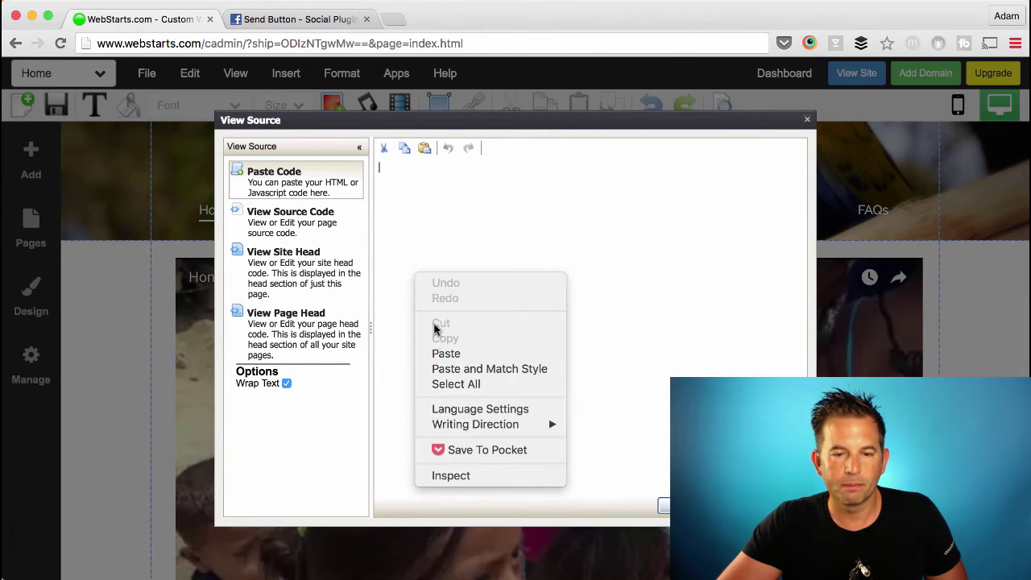
left_click(436, 351)
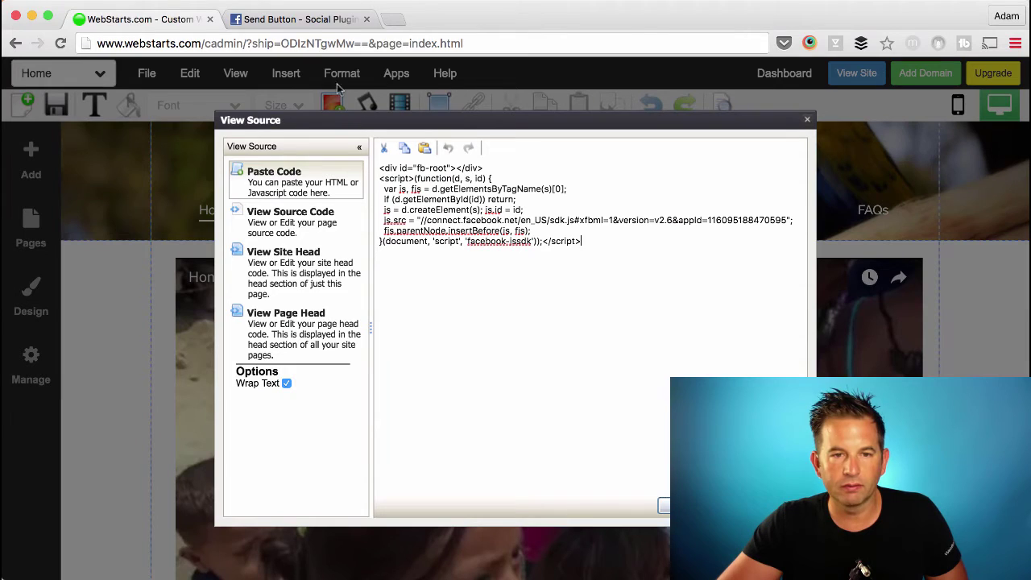
left_click(315, 21)
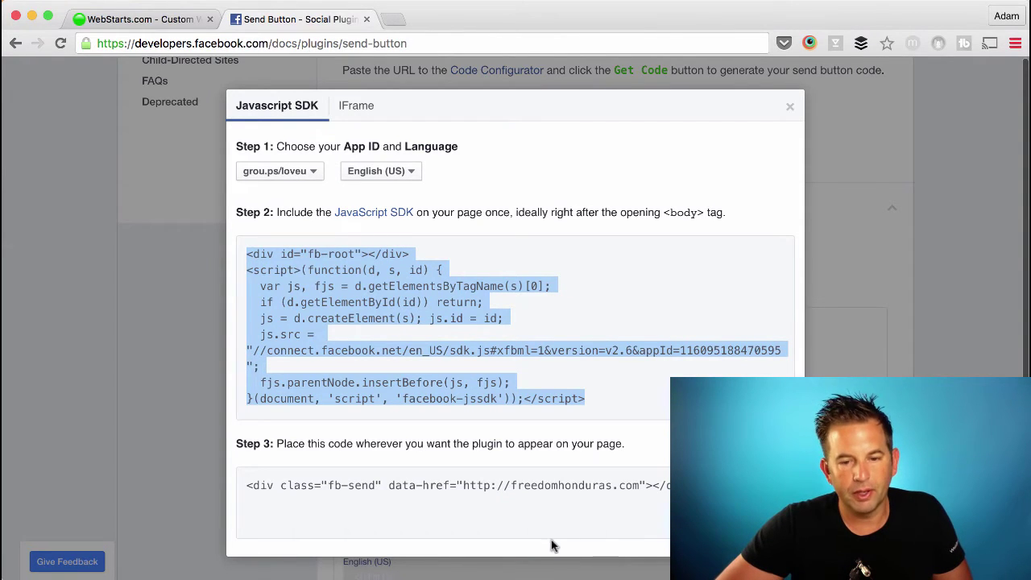
Select the Step 3 fb-send div line in the JavaScript SDK code
left_click_drag(246, 487, 635, 519)
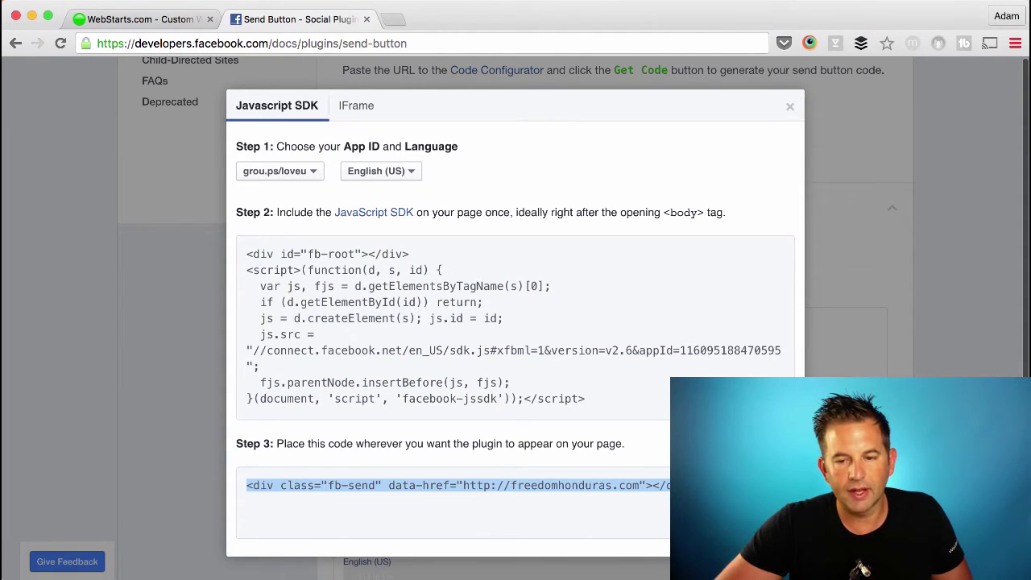
Paste the fb-send div on a new line after the SDK script and insert the widget
left_click(157, 24)
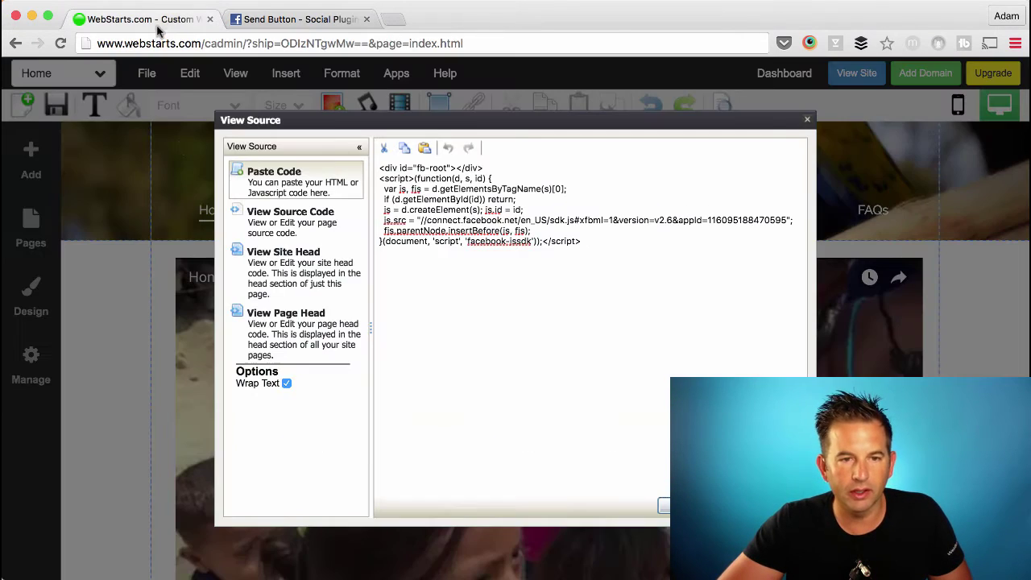
key("Return")
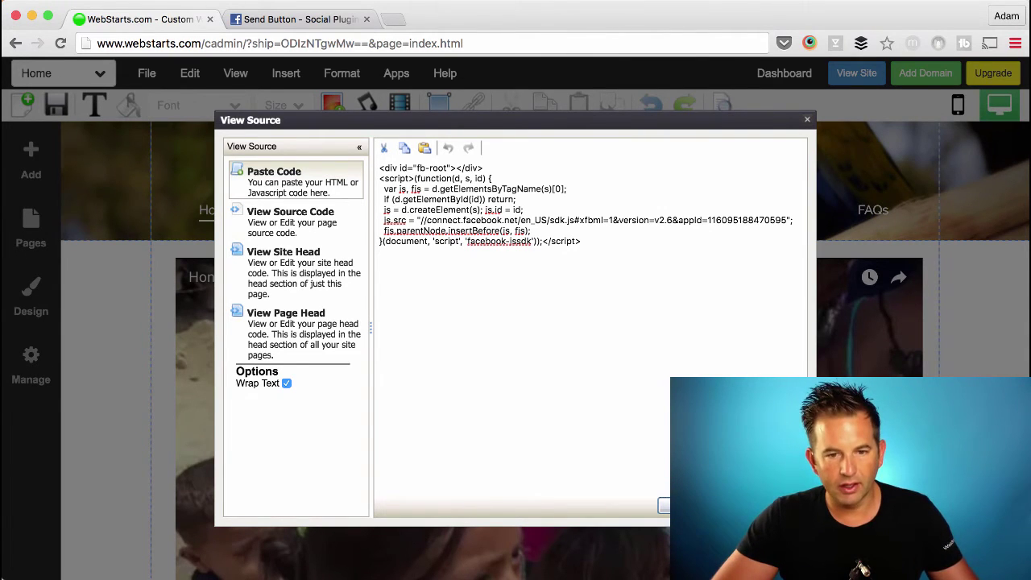
right_click(572, 279)
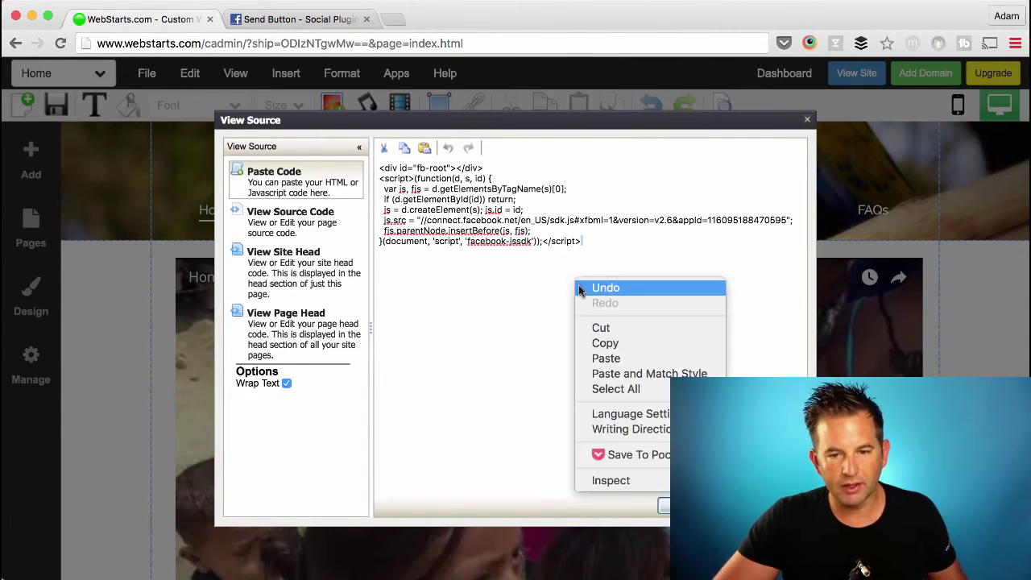
left_click(606, 358)
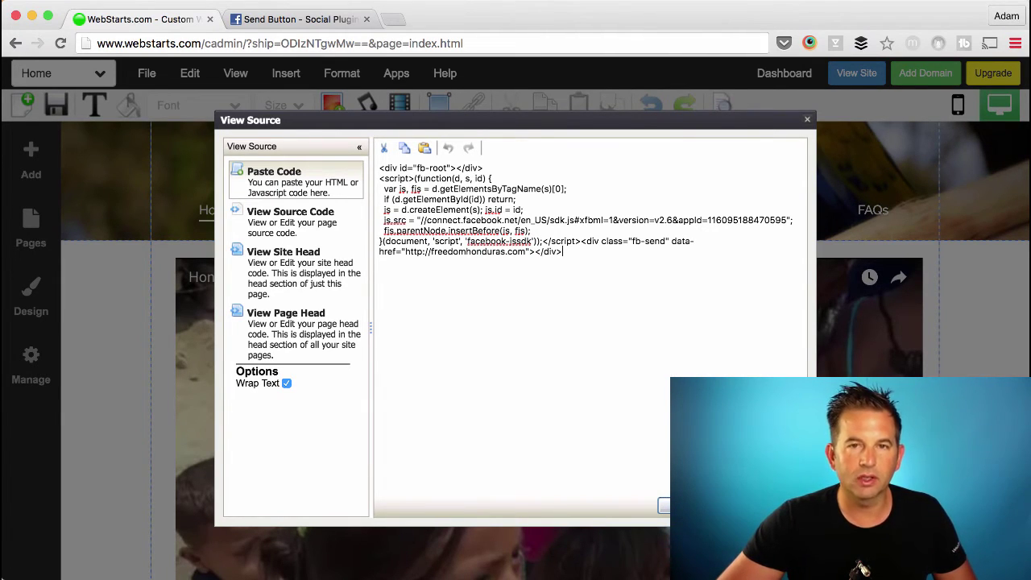
left_click(684, 506)
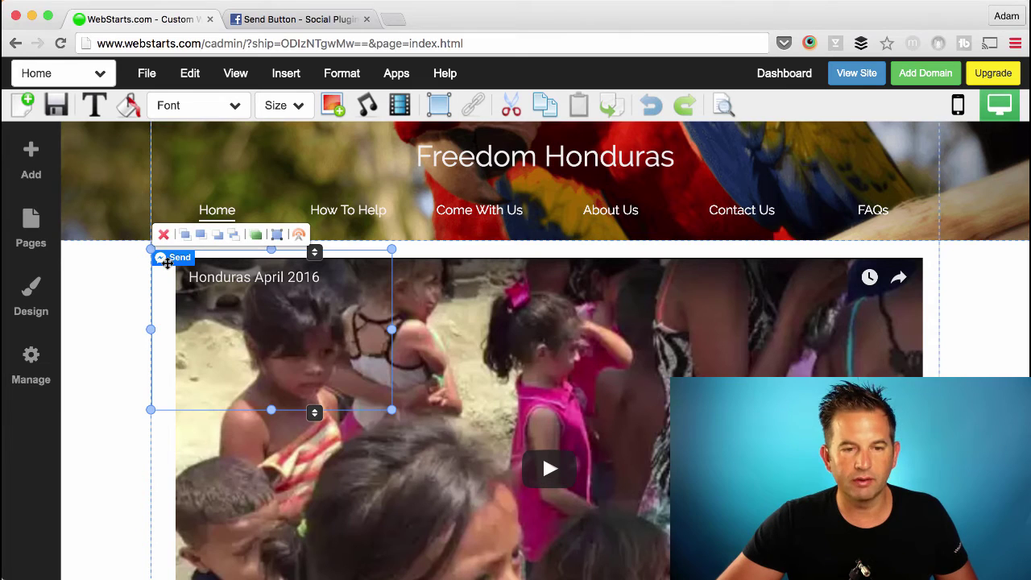
Shrink the Send widget to its button and move it beside the Freedom Honduras header title
left_click_drag(272, 411, 272, 275)
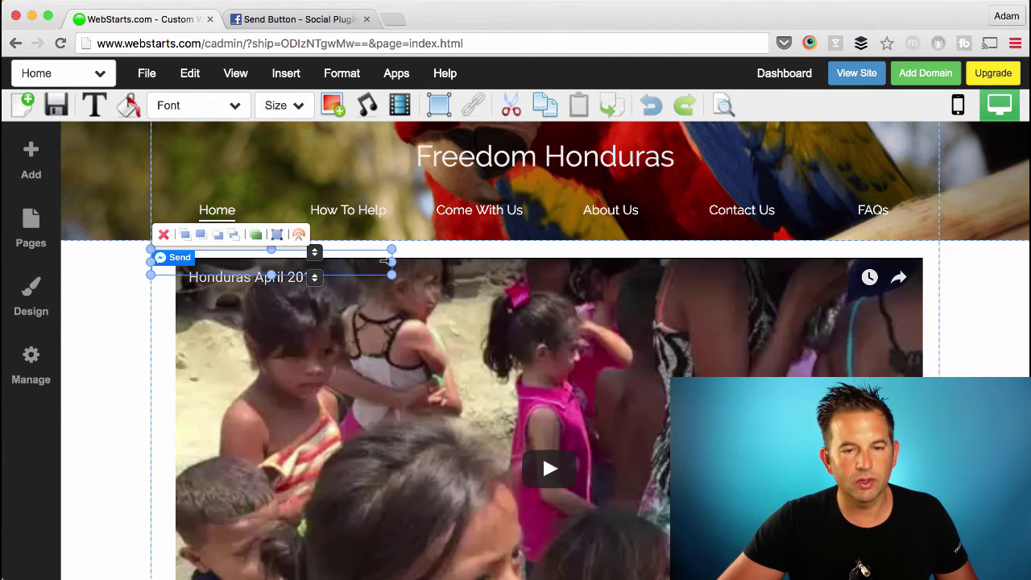
left_click_drag(391, 262, 894, 166)
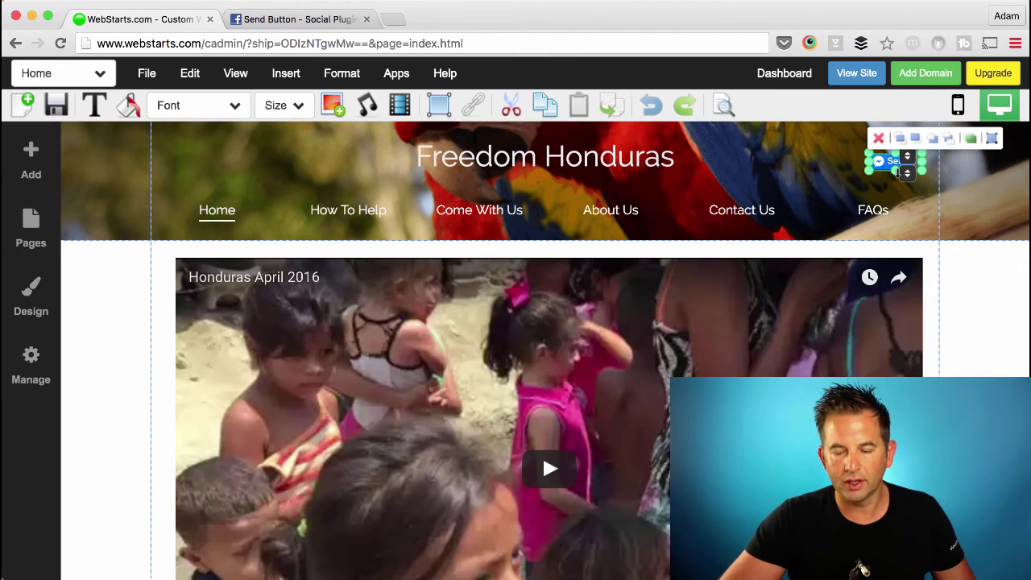
left_click(1003, 282)
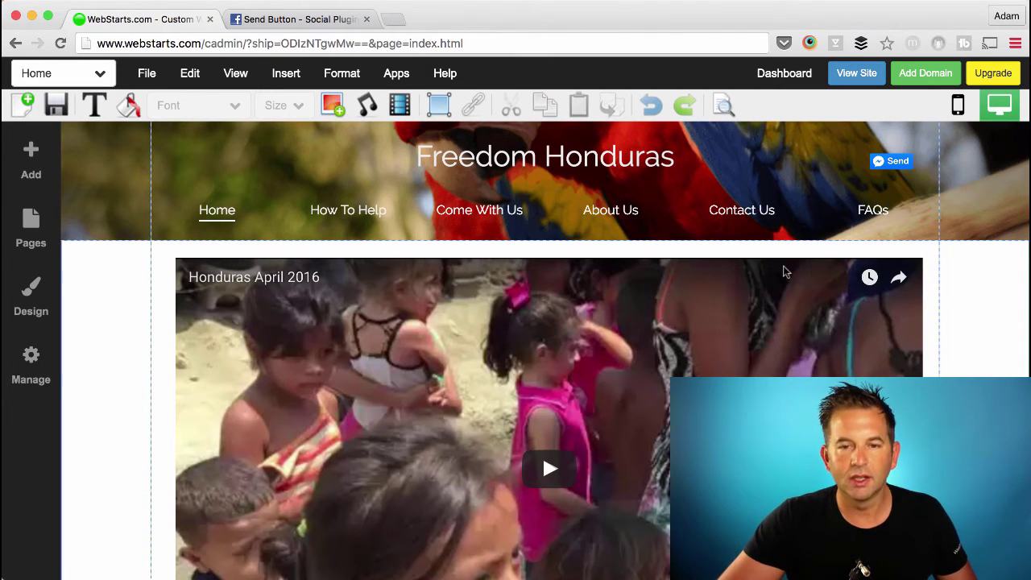
Save the page, ticking "Don't show this again" in the Saved Successfully dialog
left_click(56, 105)
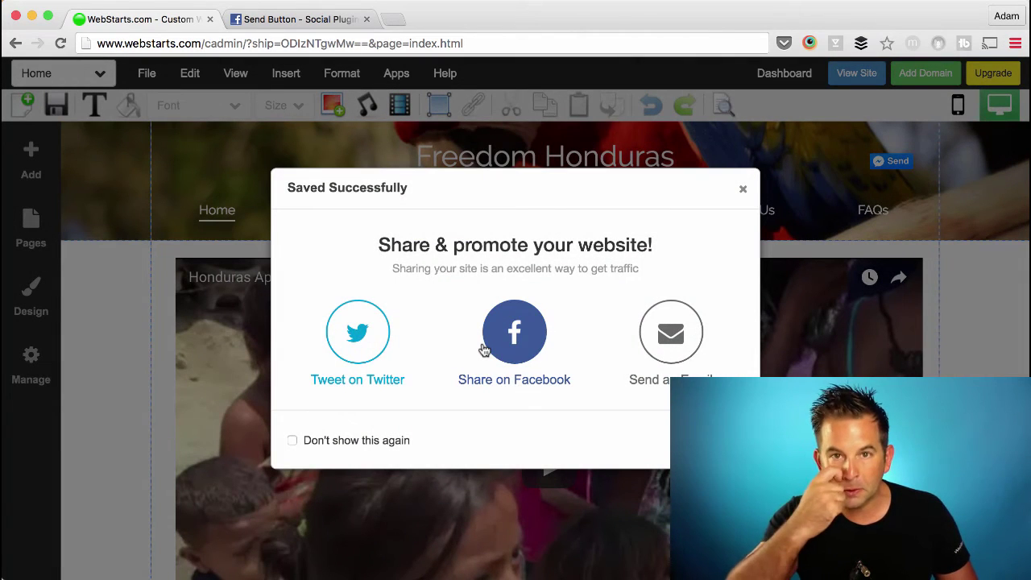
left_click(359, 445)
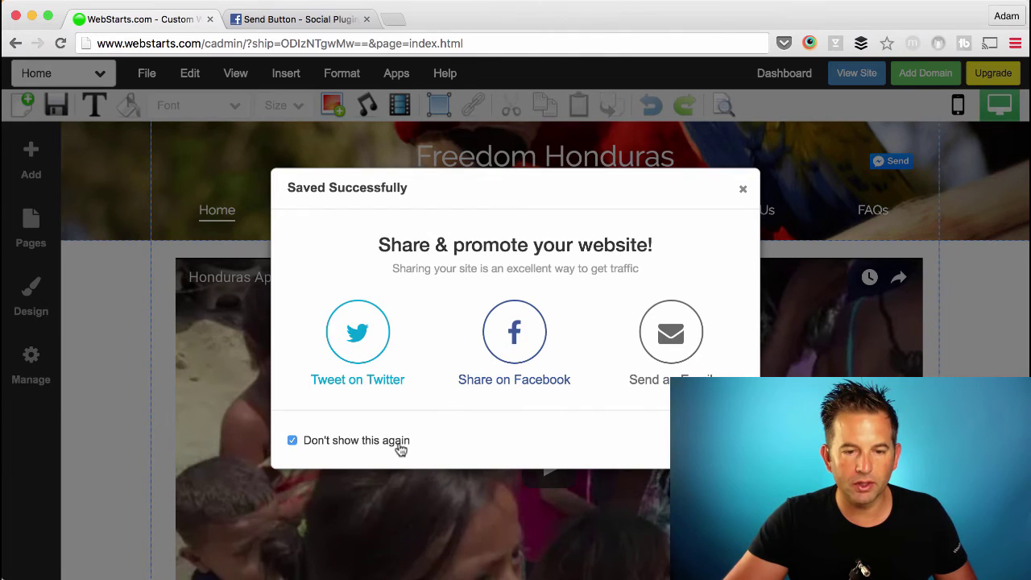
key("Escape")
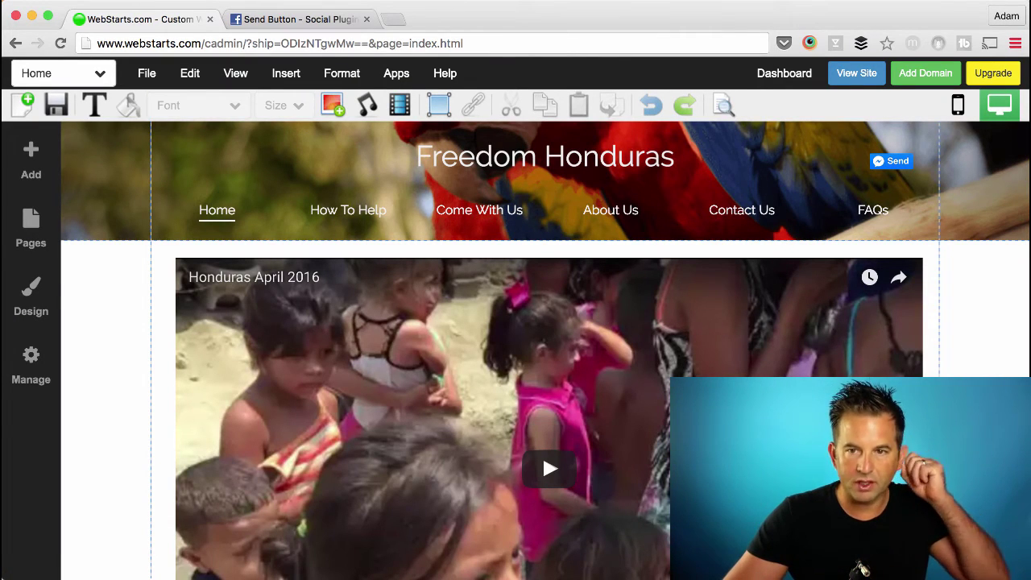
Open the live site with View Site and go to its FAQs page
left_click(856, 73)
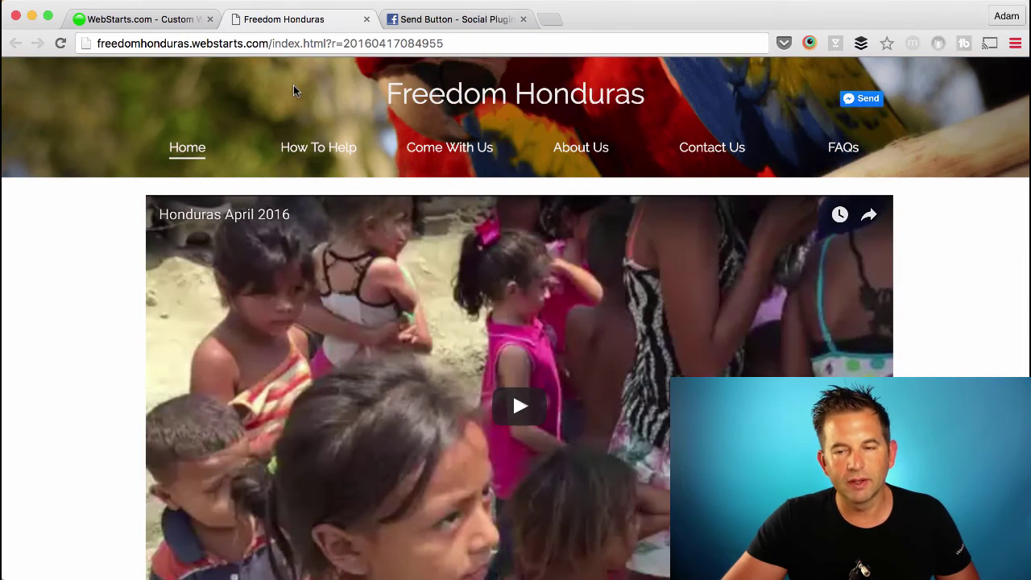
left_click(868, 104)
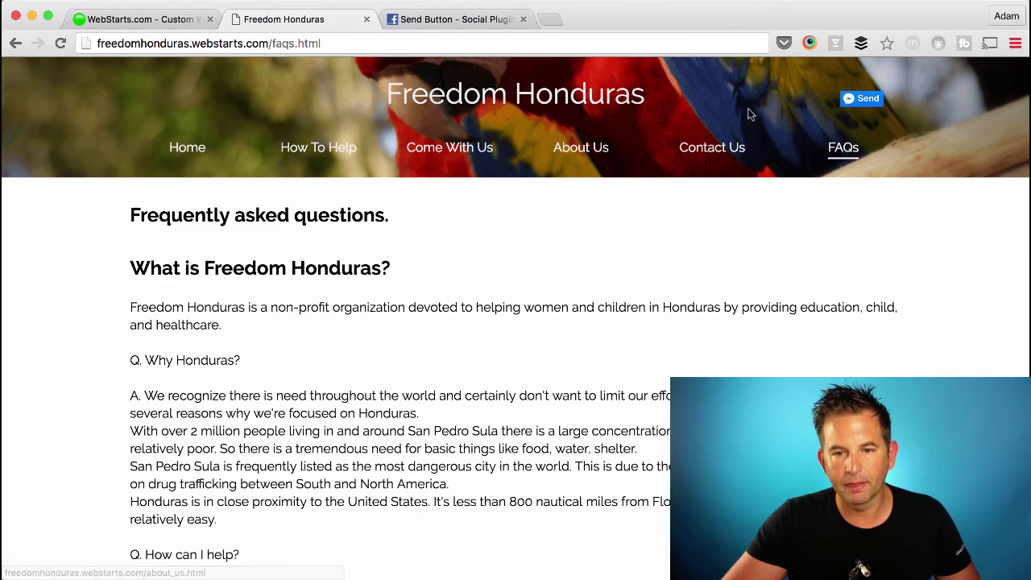
Open the Messenger send popup from the header Send button on the live site
left_click(856, 99)
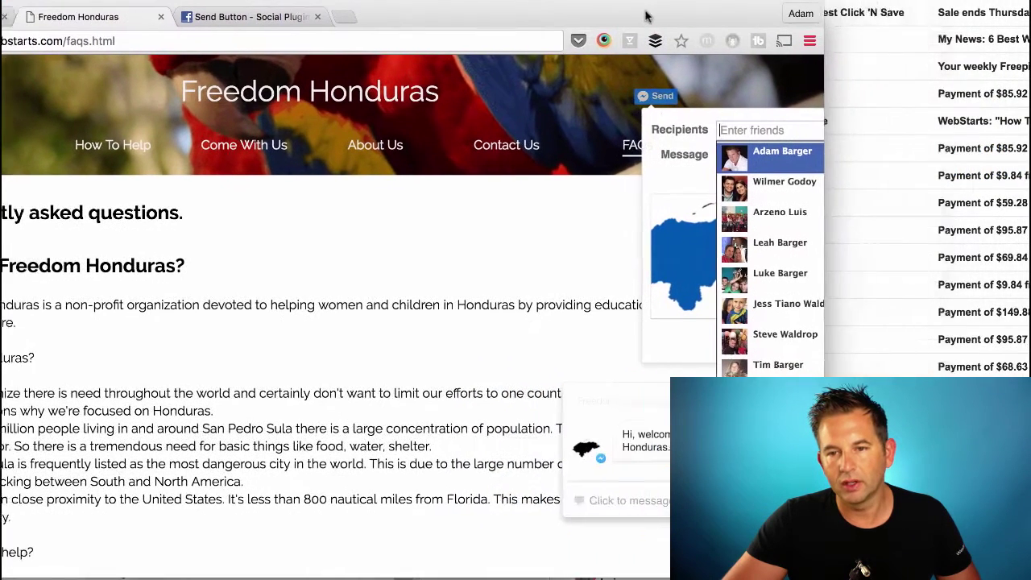
left_click_drag(647, 16, 638, 16)
left_click(630, 203)
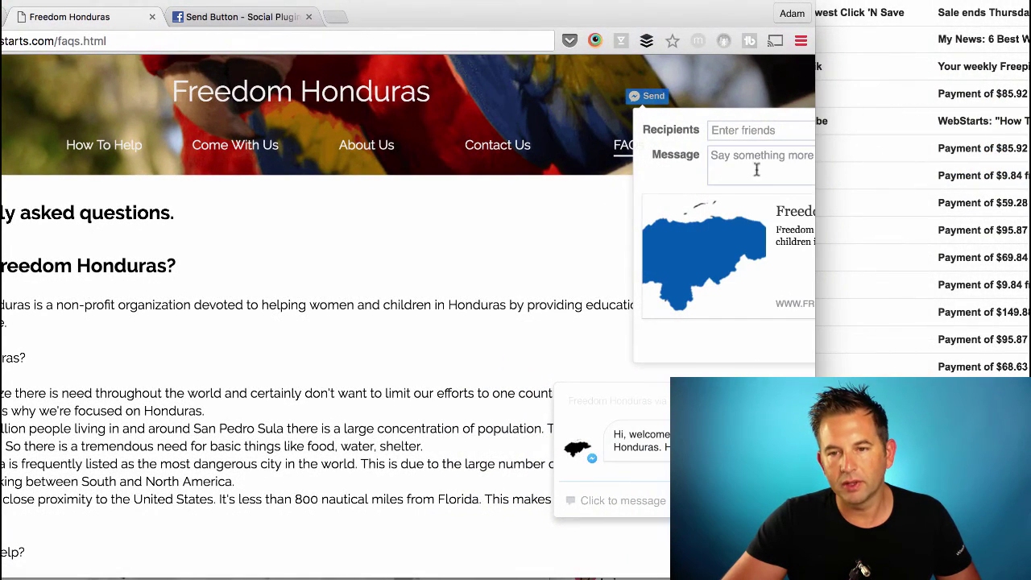
Widen the browser window and click into the Recipients and Message fields
left_click_drag(813, 166, 1028, 252)
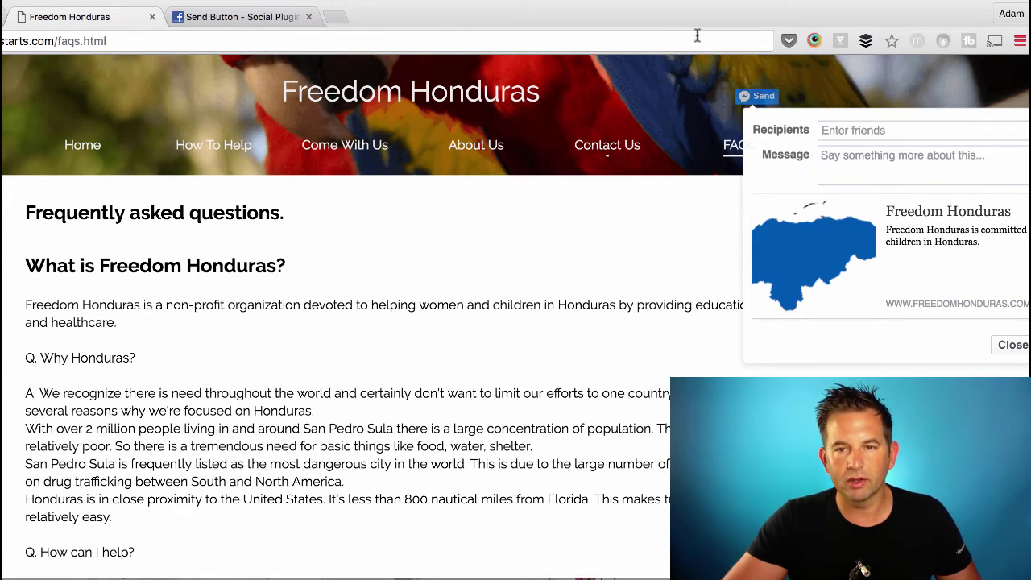
left_click_drag(719, 20, 514, 27)
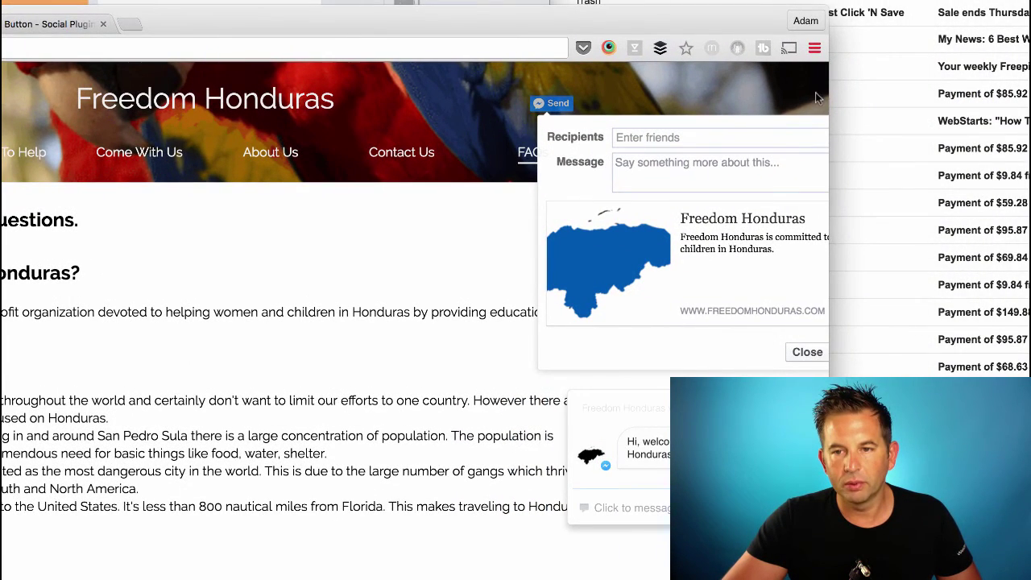
left_click_drag(826, 93, 1025, 94)
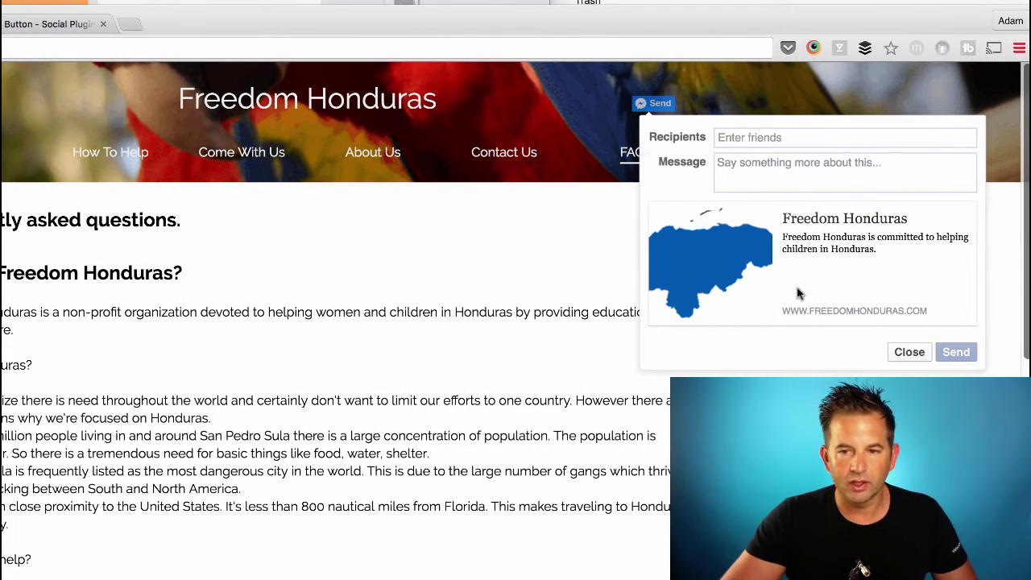
left_click(723, 137)
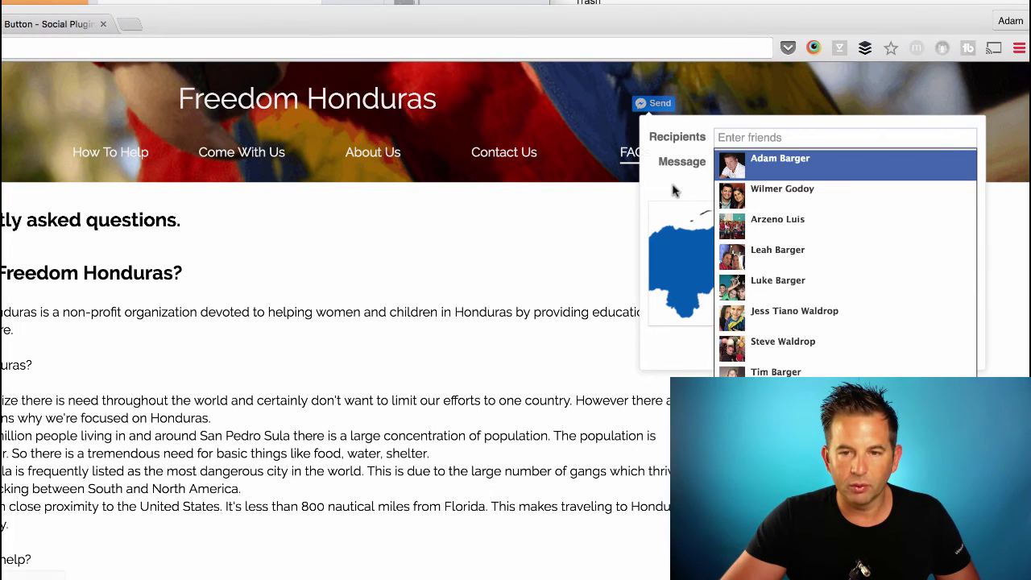
left_click(727, 175)
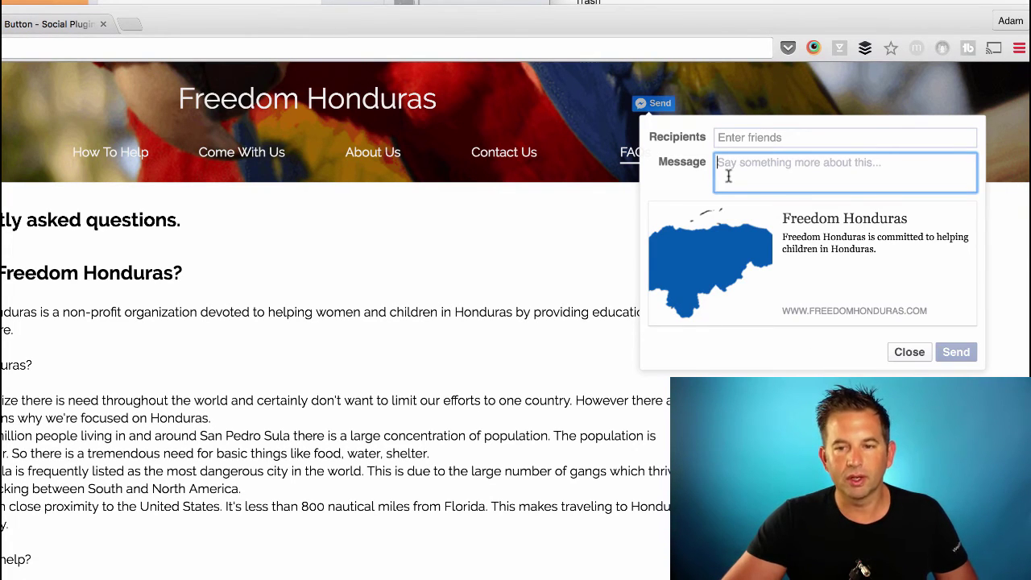